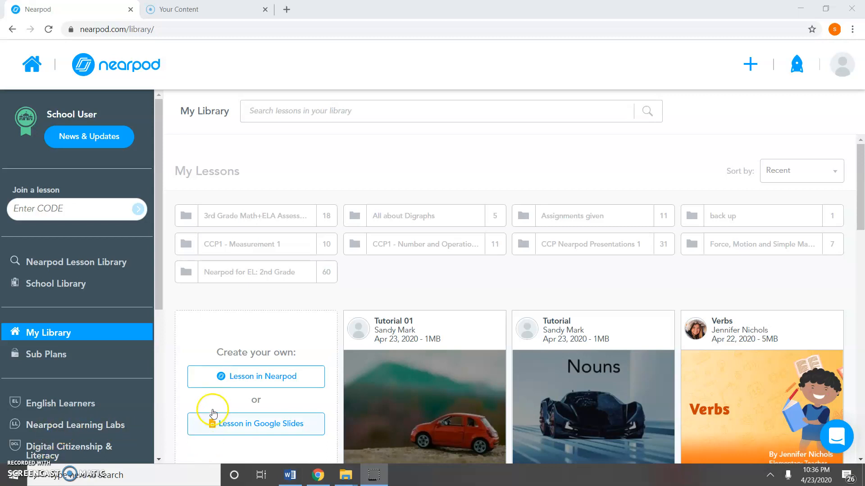
Create a new lesson in Nearpod and add a Draw It activity as its first slide
left_click(251, 386)
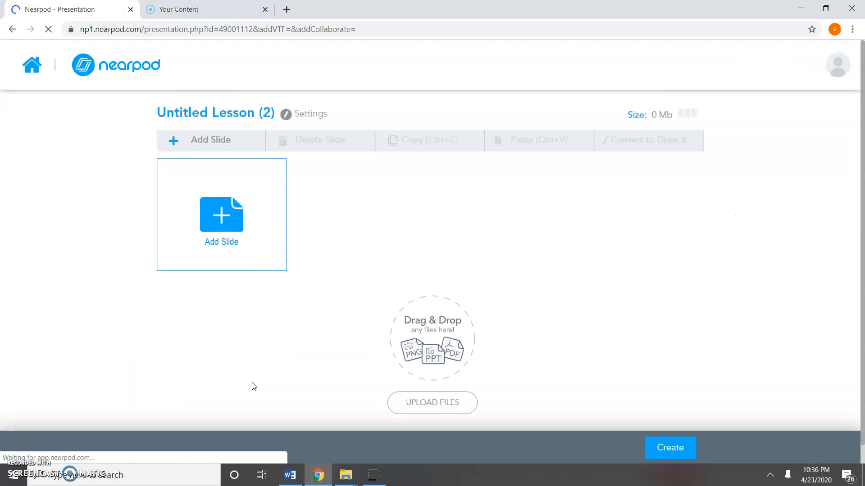
left_click(236, 205)
left_click(551, 249)
left_click(641, 315)
left_click(255, 297)
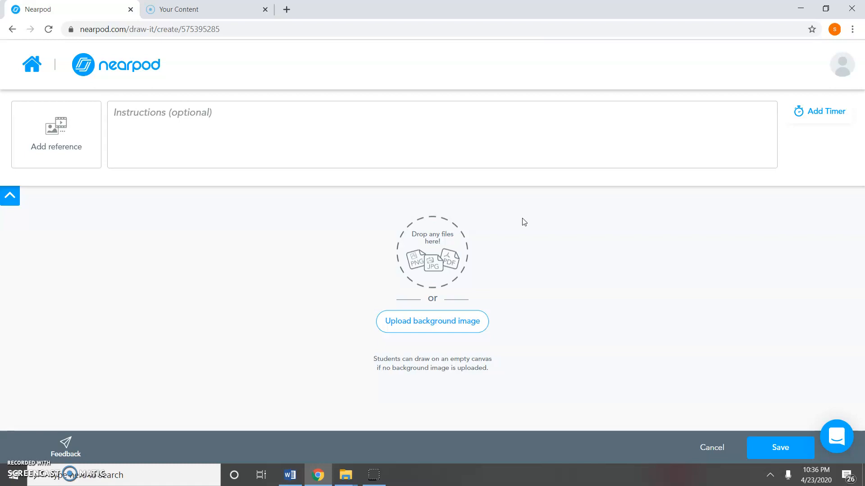
Upload Screenshot (203) from the Screenshots folder as the Draw It background image and save the activity
left_click(469, 323)
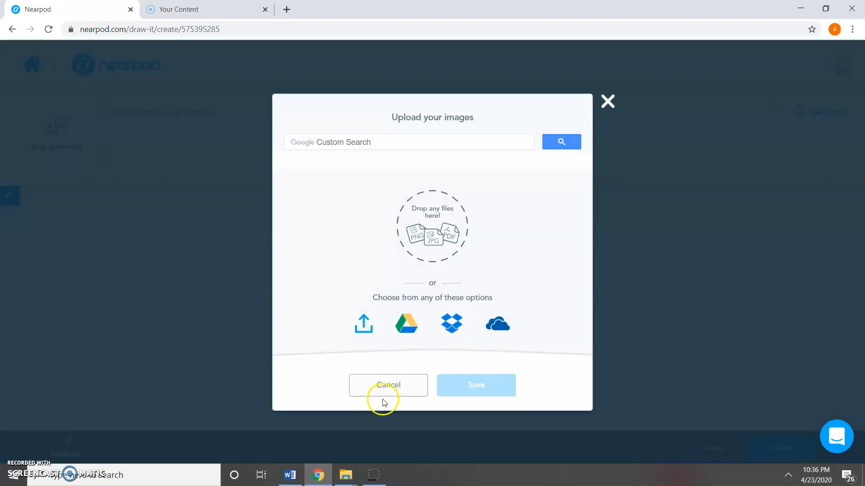
left_click(367, 332)
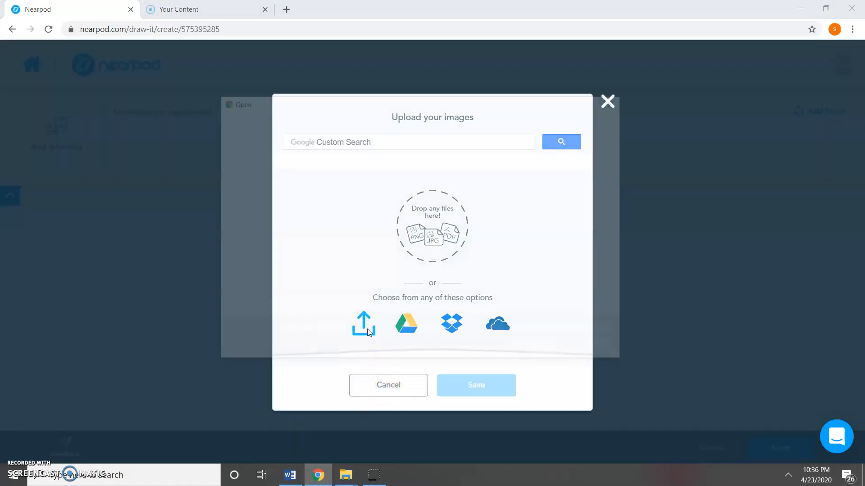
left_click_drag(625, 166, 626, 313)
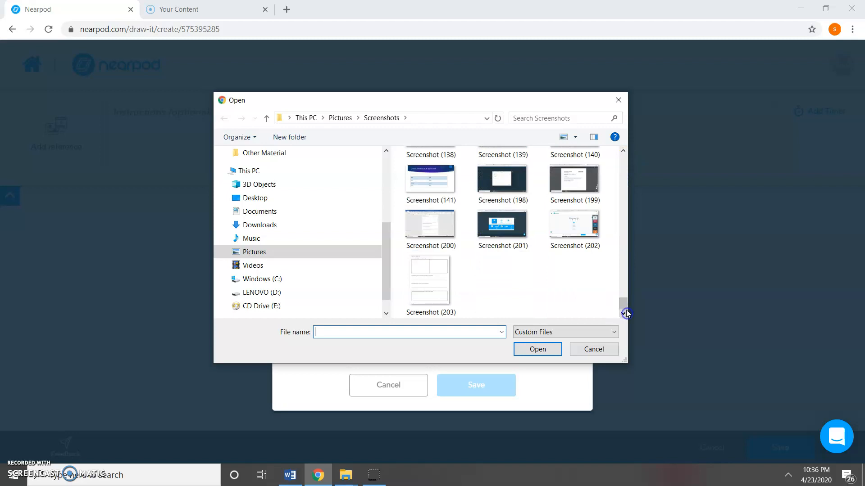
left_click(430, 281)
left_click(538, 349)
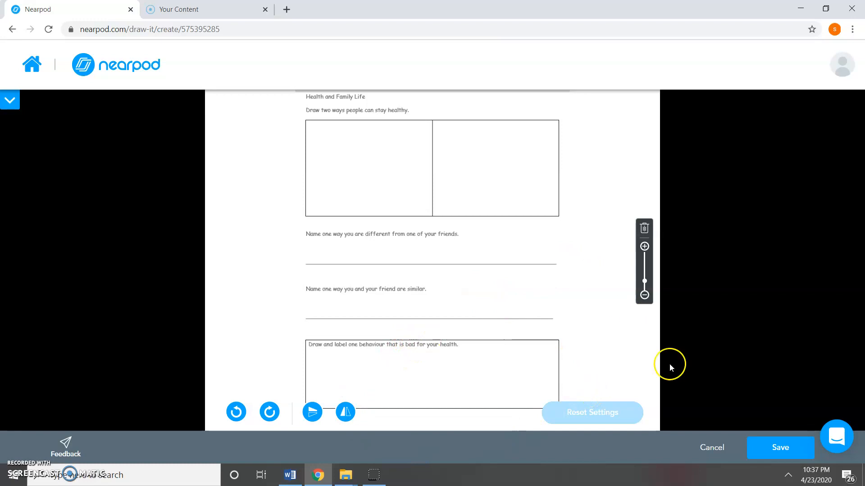
left_click(780, 448)
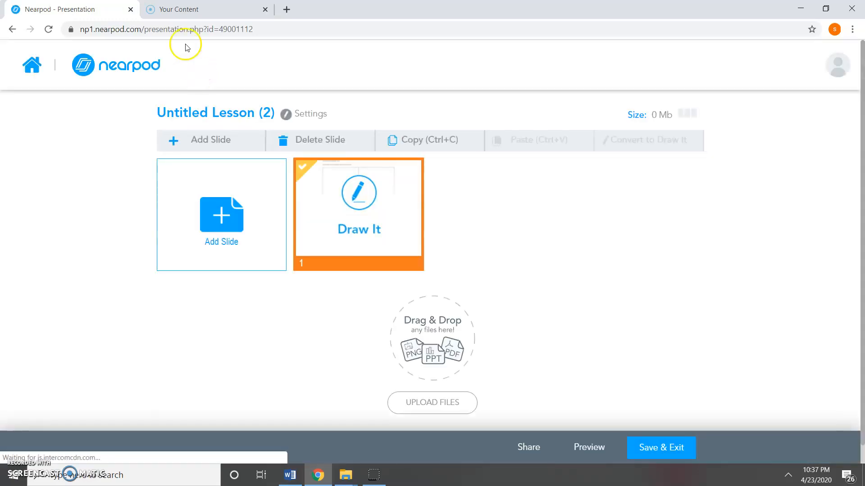
Add a content slide to the lesson and title it "Health"
left_click(241, 215)
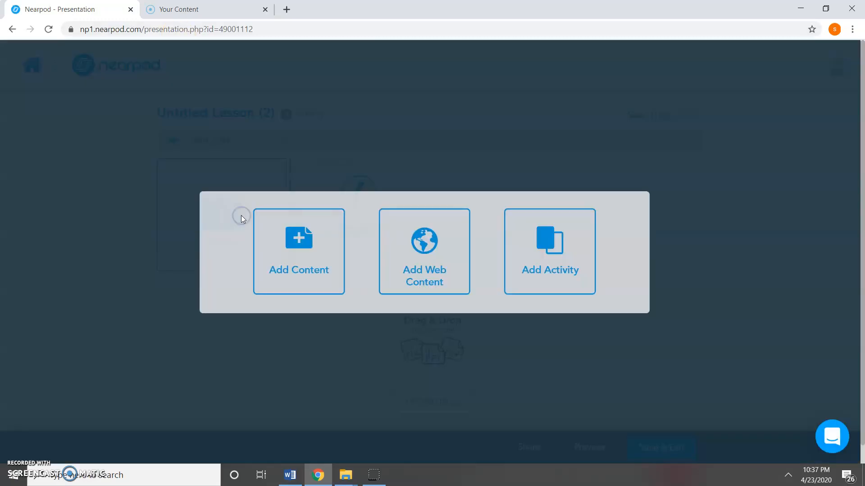
left_click(295, 253)
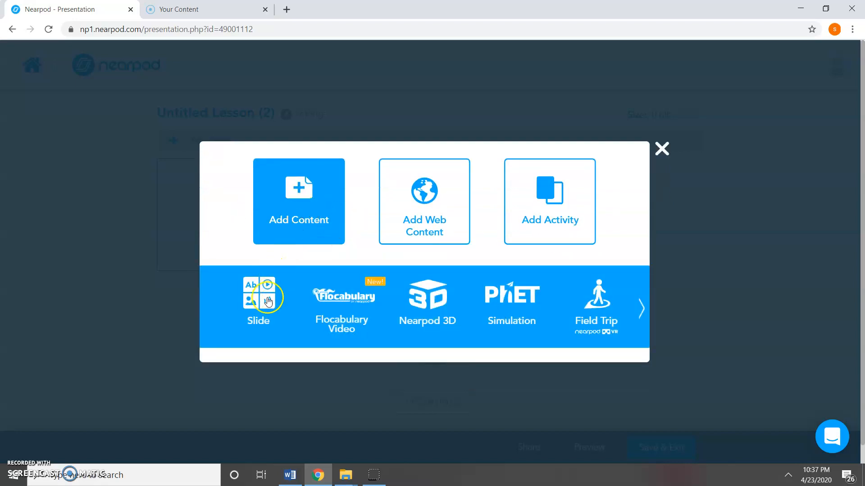
left_click(268, 295)
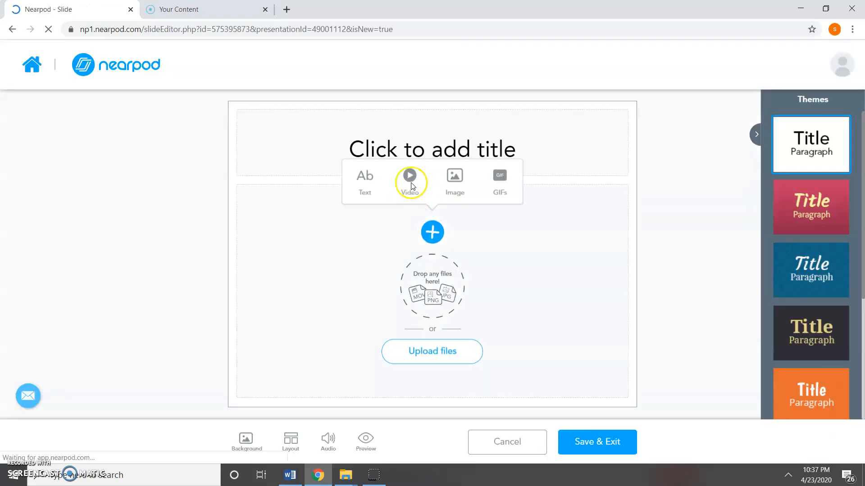
left_click(386, 147)
type("Health")
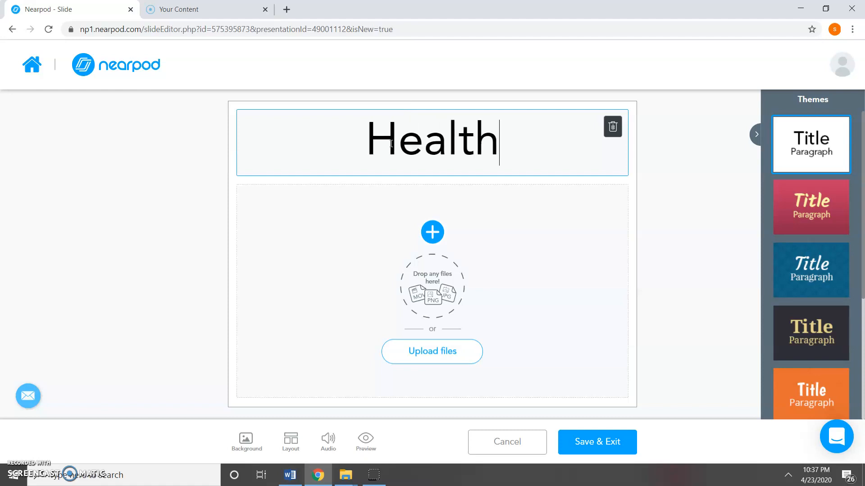
Search Google images for "healthy habits" and insert the "Change your habits, change your life" picture below the title
left_click(432, 242)
left_click(455, 177)
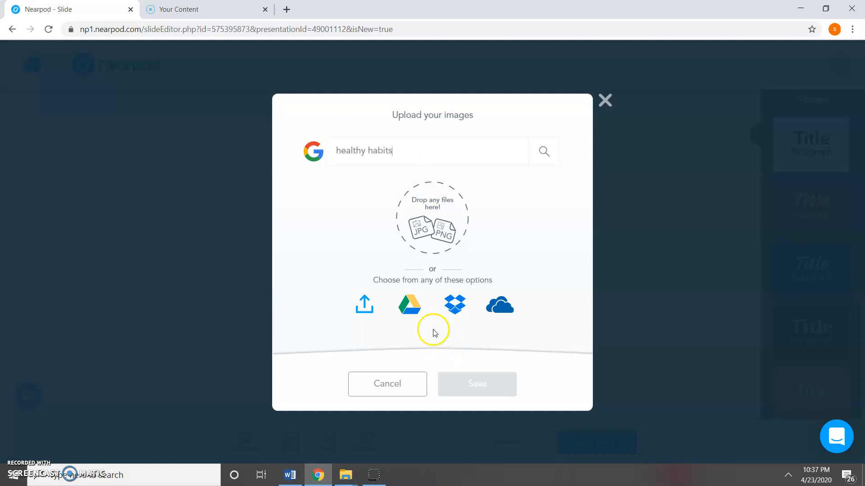
left_click(543, 163)
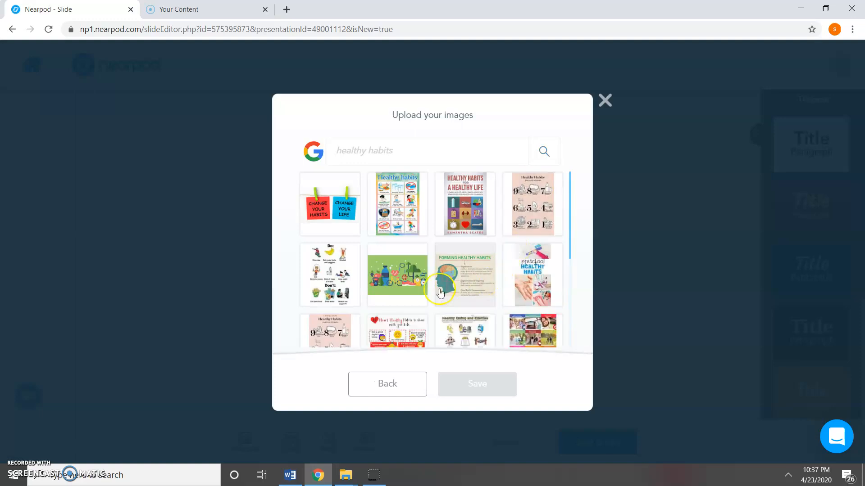
left_click(338, 210)
left_click(463, 385)
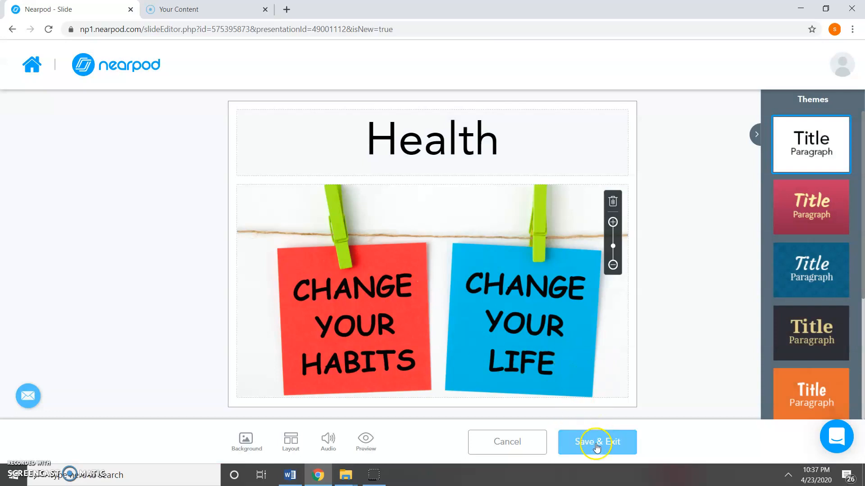
Save the Health slide and move it ahead of the Draw It activity
left_click(581, 442)
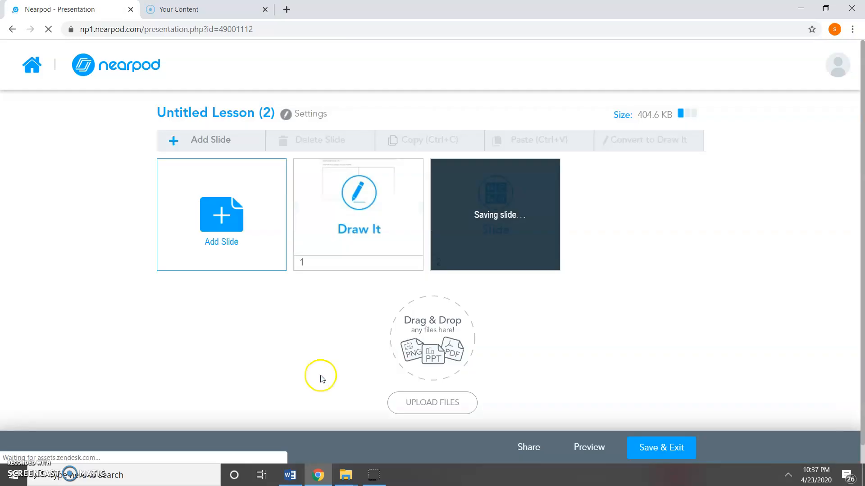
left_click(459, 214)
mouse_move(498, 208)
left_mouse_down()
mouse_move(318, 212)
mouse_move(346, 216)
left_mouse_up()
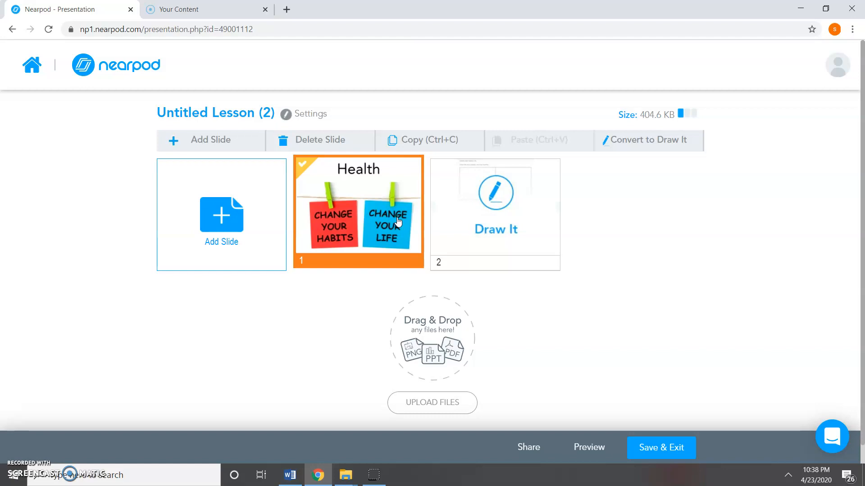
Start saving the lesson and name it "Tutorial 02" in the lesson details
left_click(676, 453)
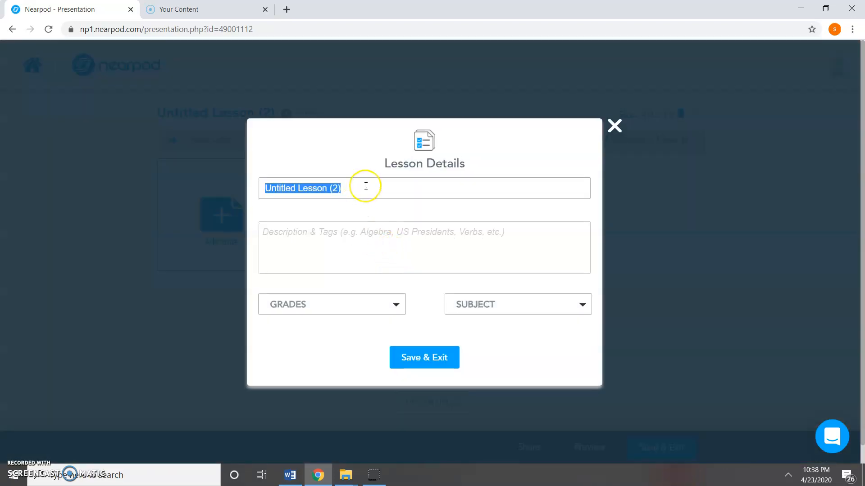
type("Tutorial 01")
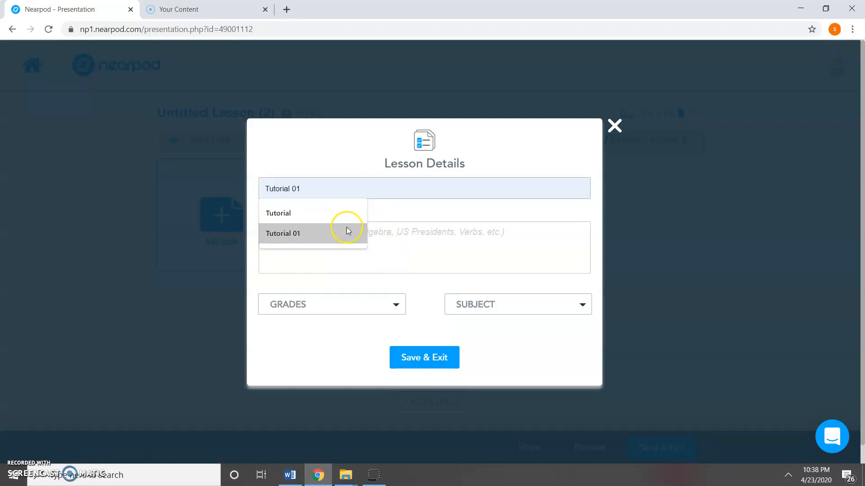
left_click(347, 228)
key("BackSpace")
type("2")
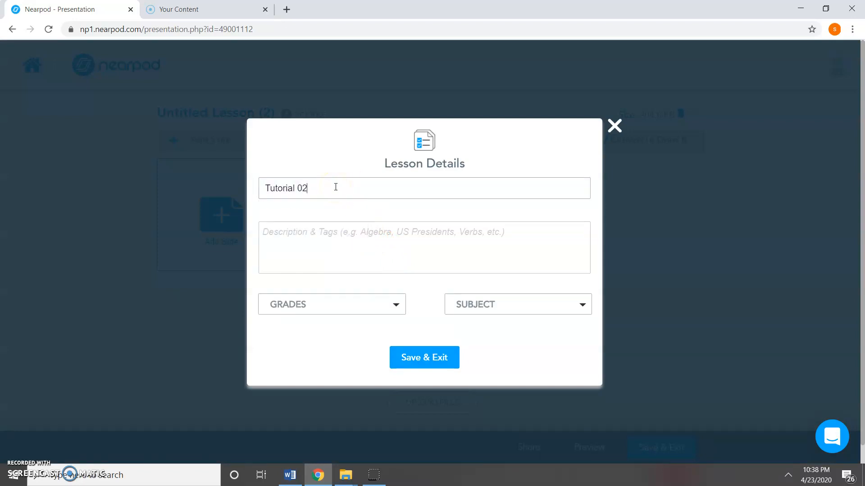
Set both the lesson's grade and its subject to Other
left_click(398, 305)
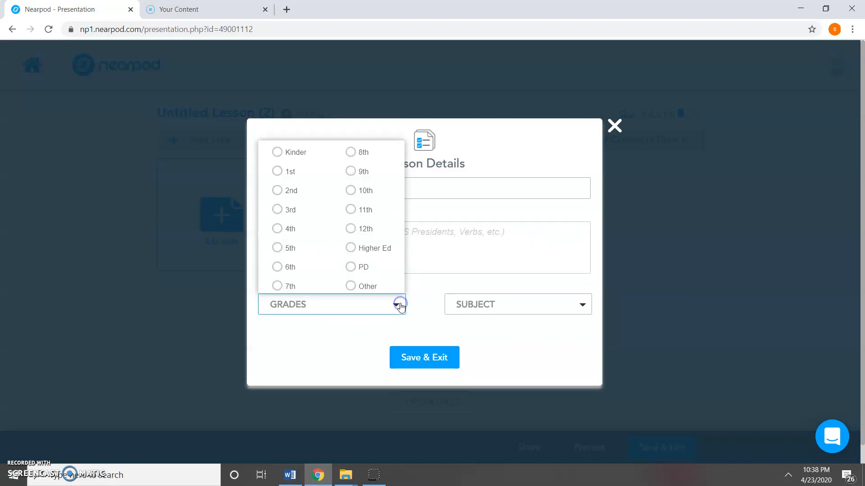
left_click(365, 288)
left_click(582, 305)
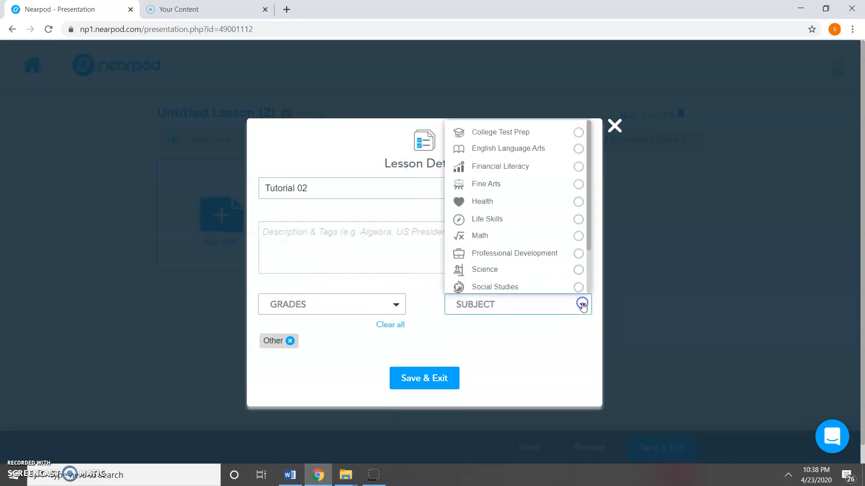
scroll(585, 237, "down", 3)
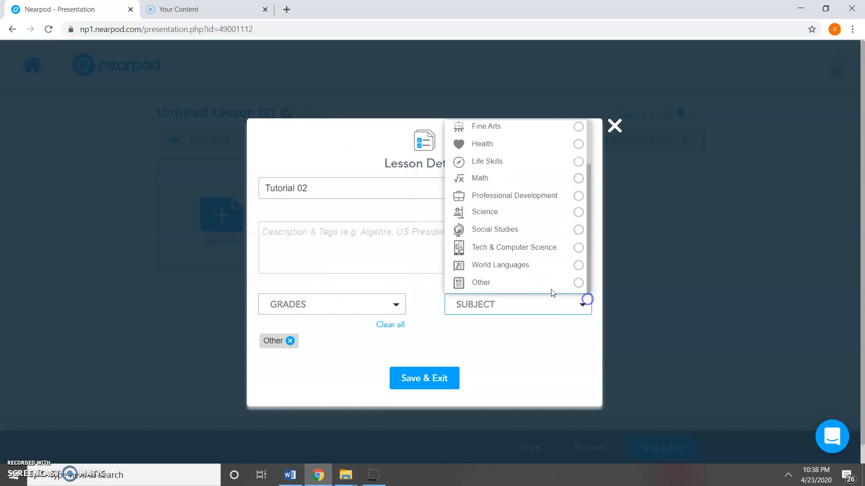
left_click(577, 282)
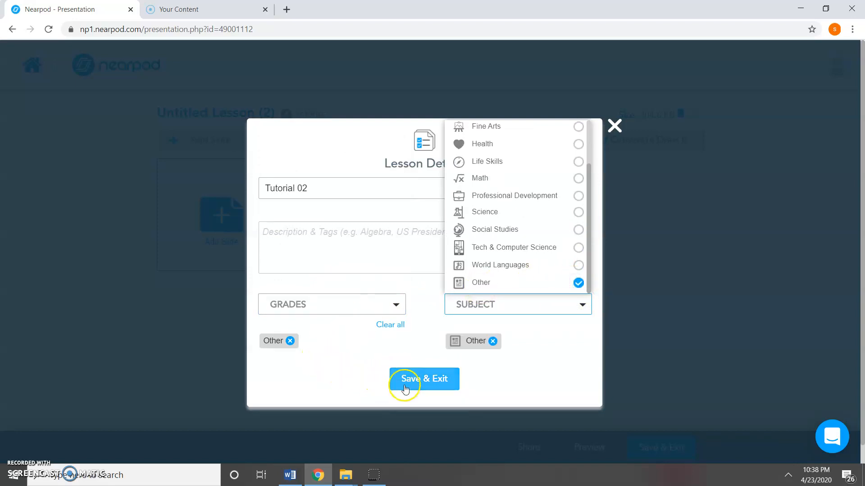
Enter a lesson description beginning with "For Tea" and save the lesson to the library
left_click(316, 256)
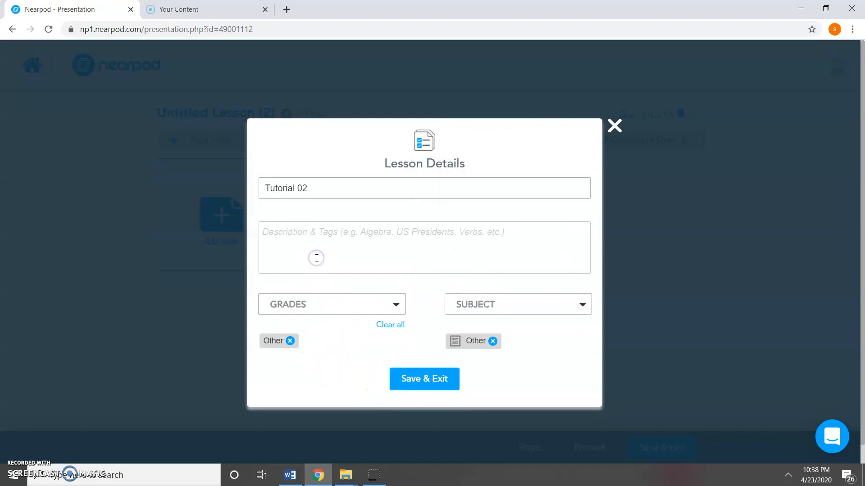
type("For Tea")
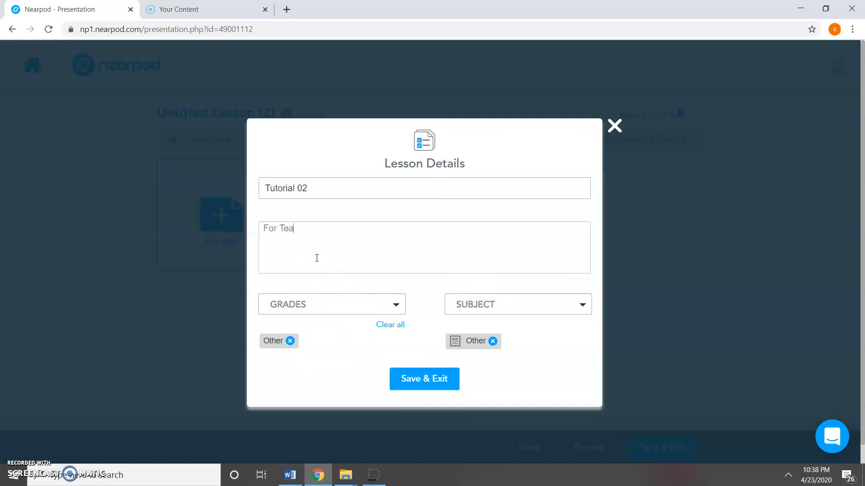
left_click(414, 379)
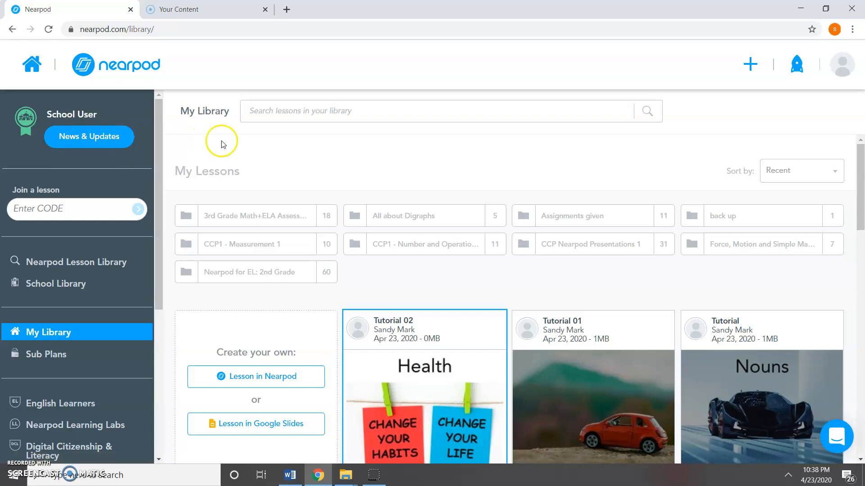
Generate a join code for the Tutorial 02 lesson, copy it and close the code window
scroll(270, 189, "down", 3)
mouse_move(396, 218)
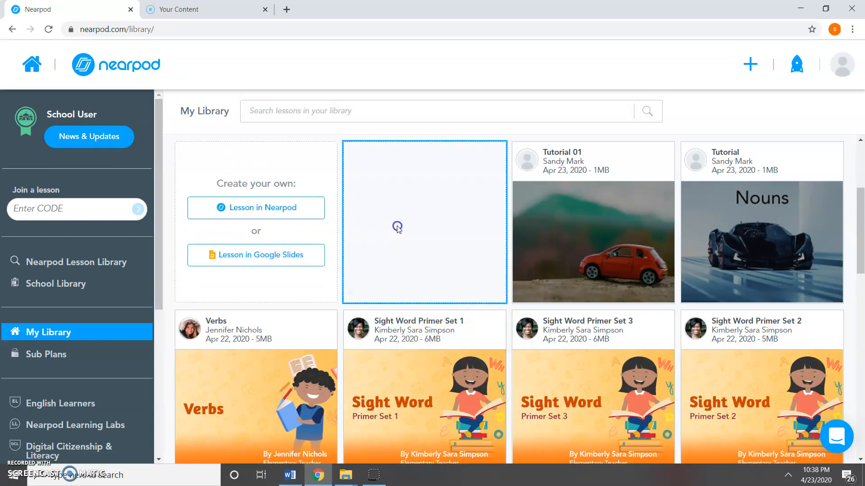
left_click(407, 245)
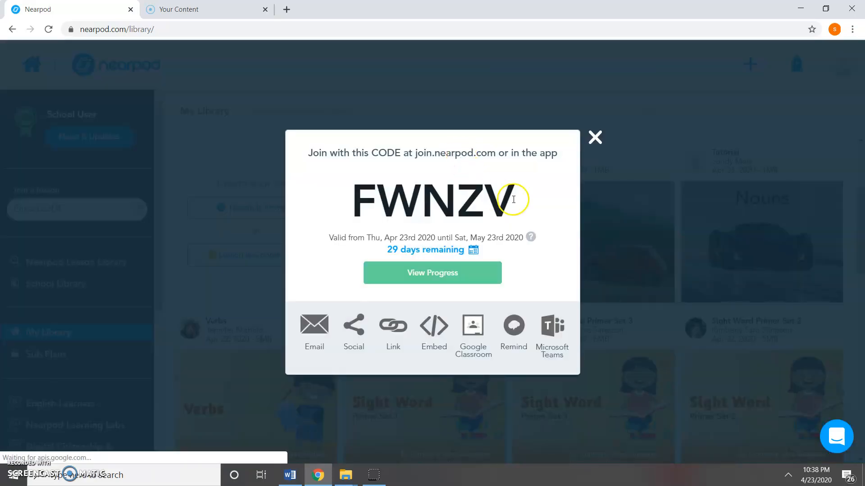
left_click_drag(515, 196, 354, 202)
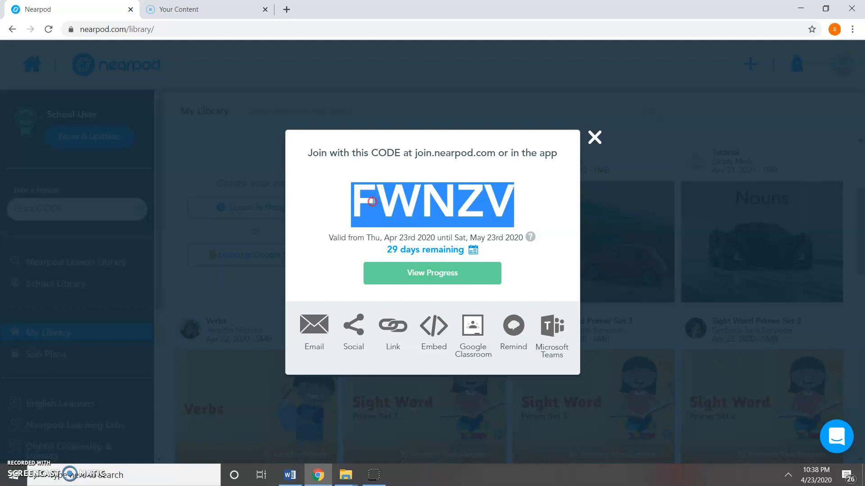
right_click(372, 201)
left_click(398, 211)
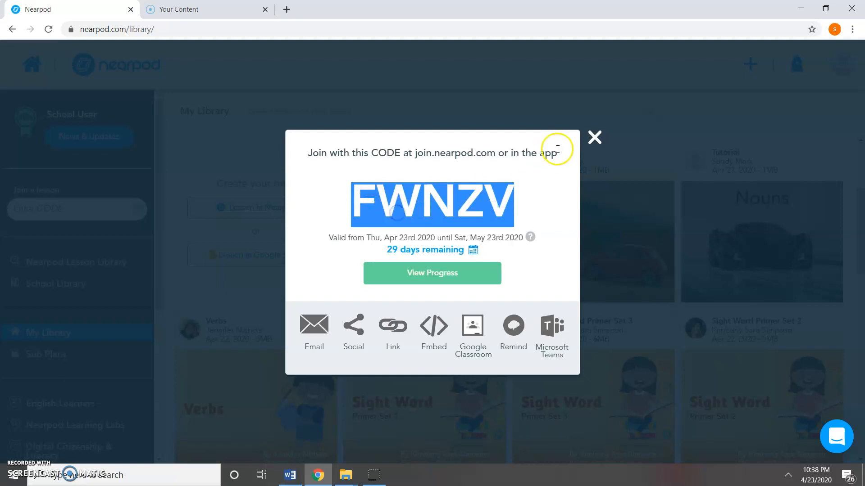
left_click(595, 137)
Paste the copied join code to join the lesson and advance past the welcome page to the Health slide
left_click(35, 212)
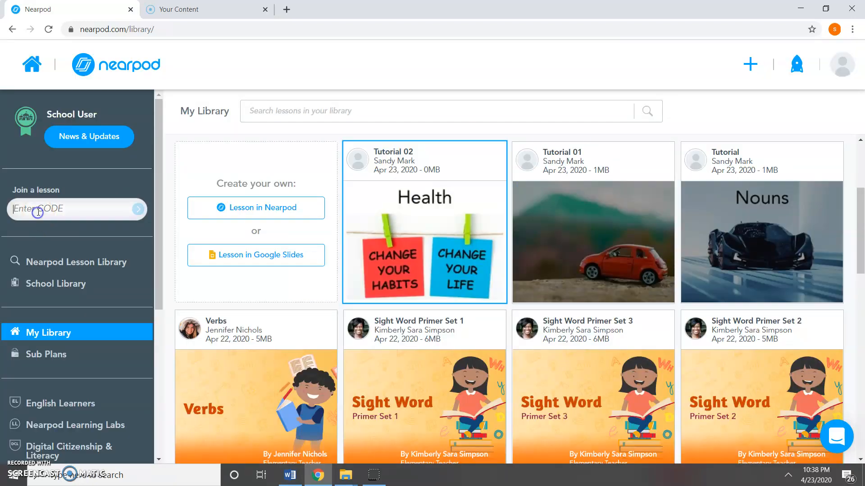
right_click(37, 213)
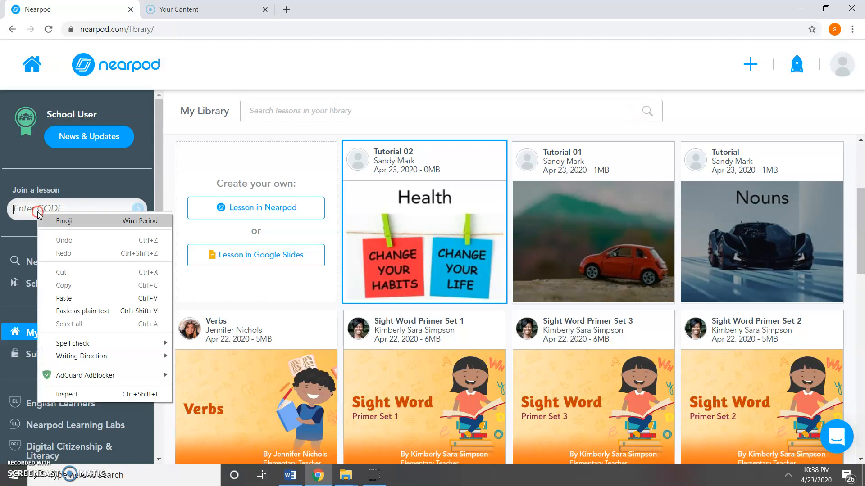
left_click(66, 298)
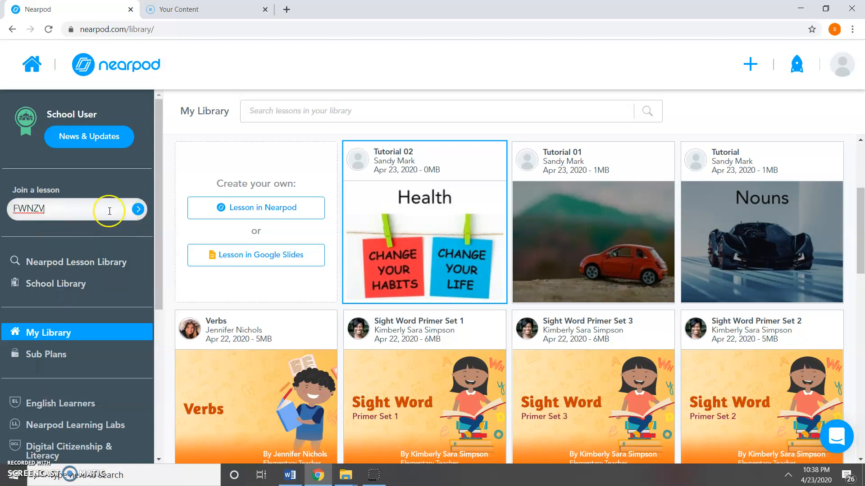
left_click(137, 210)
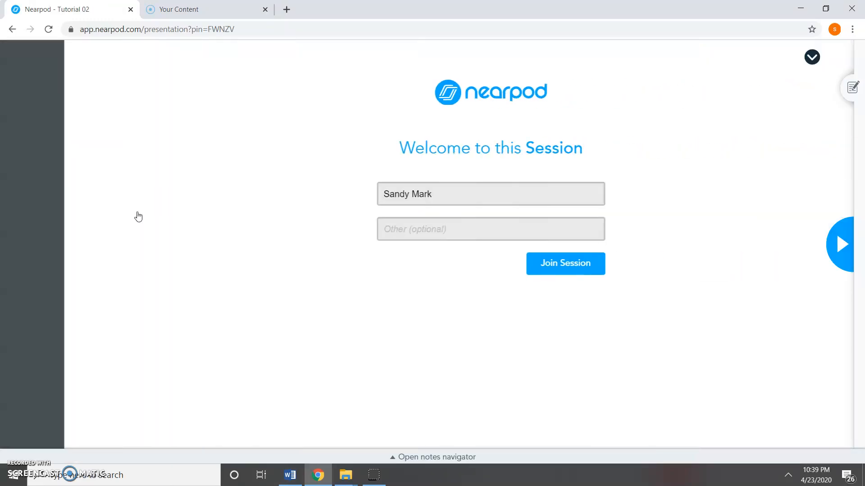
left_click(849, 257)
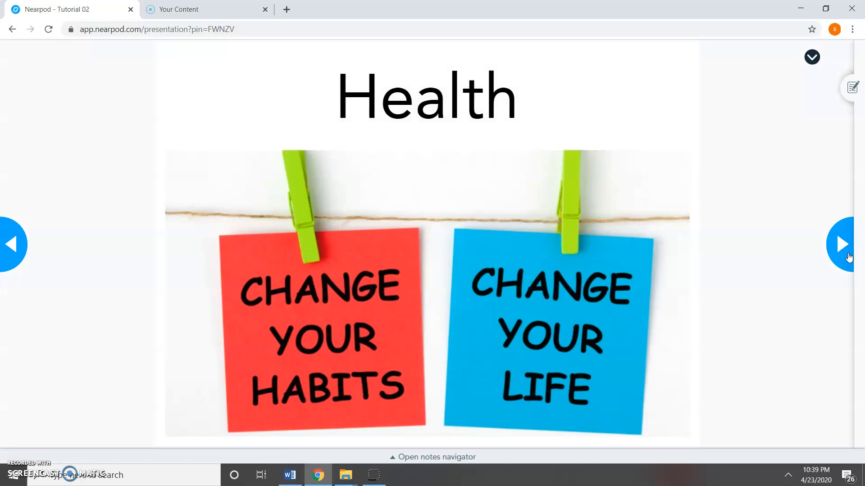
Advance to the Draw It worksheet, stretch a new text box over the first answer line and slightly enlarge its text
left_click(849, 257)
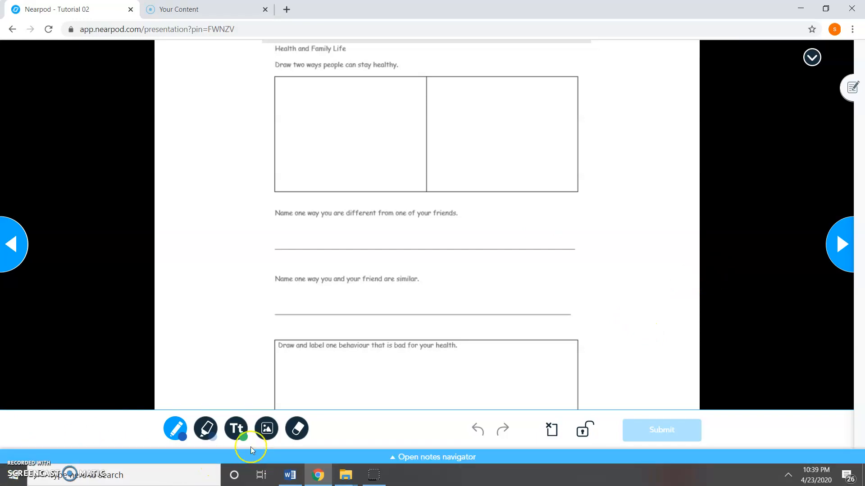
left_click(236, 429)
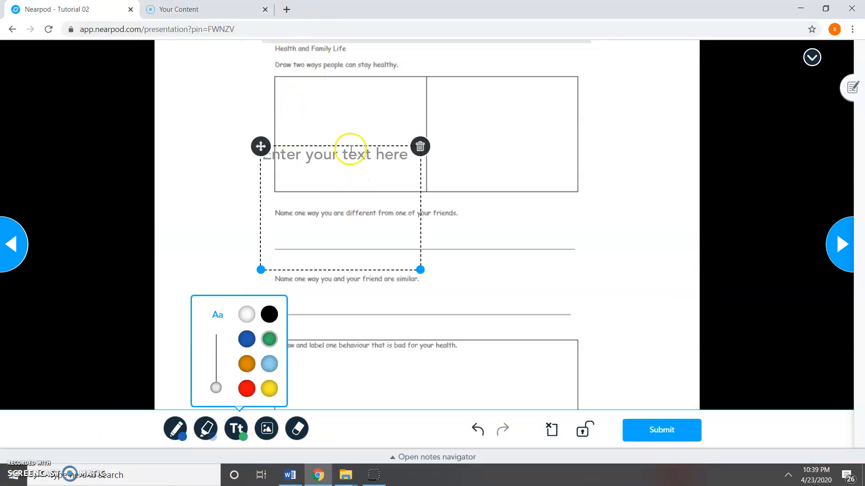
mouse_move(261, 147)
left_mouse_down()
mouse_move(259, 225)
mouse_move(261, 219)
left_mouse_up()
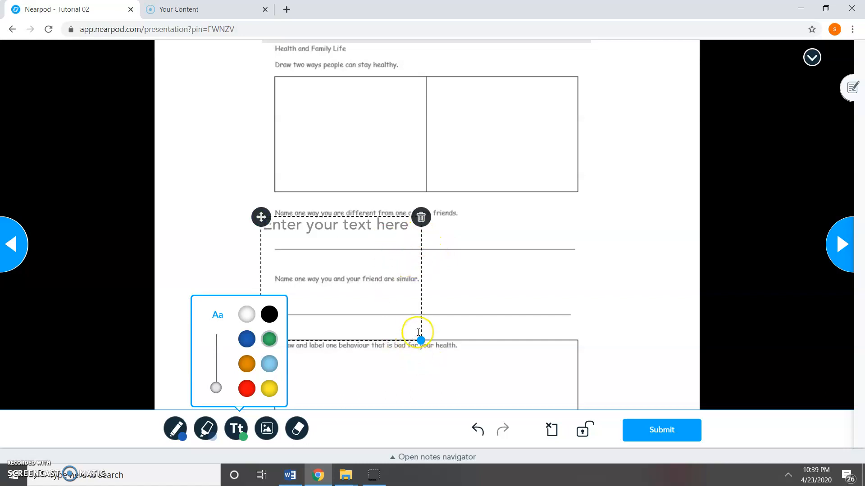
left_click_drag(421, 341, 567, 252)
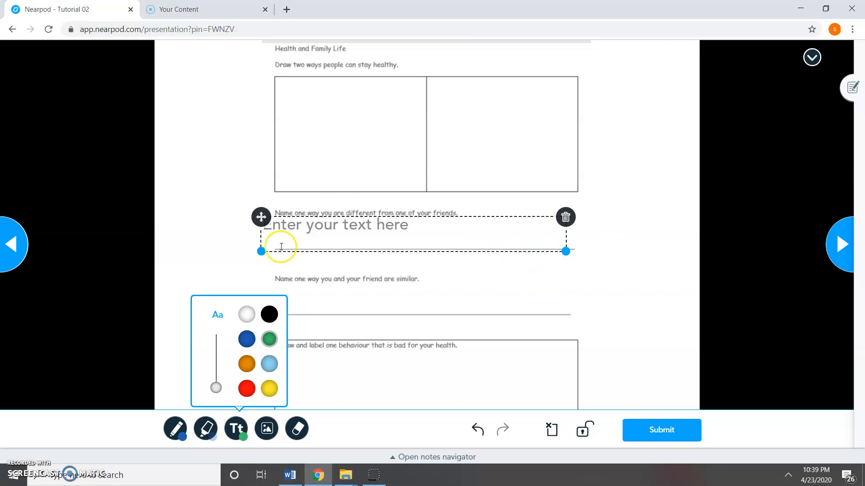
left_click(304, 242)
left_click(286, 241)
left_click(270, 343)
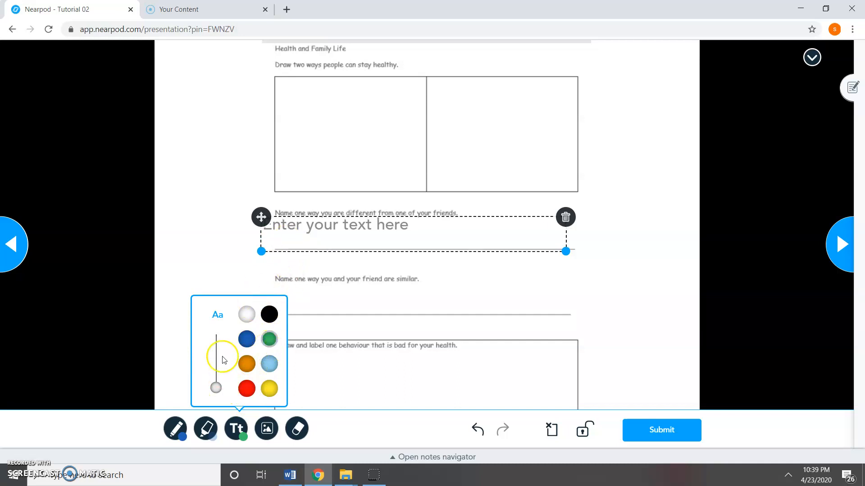
left_click_drag(216, 386, 218, 375)
left_click(205, 429)
left_click(297, 244)
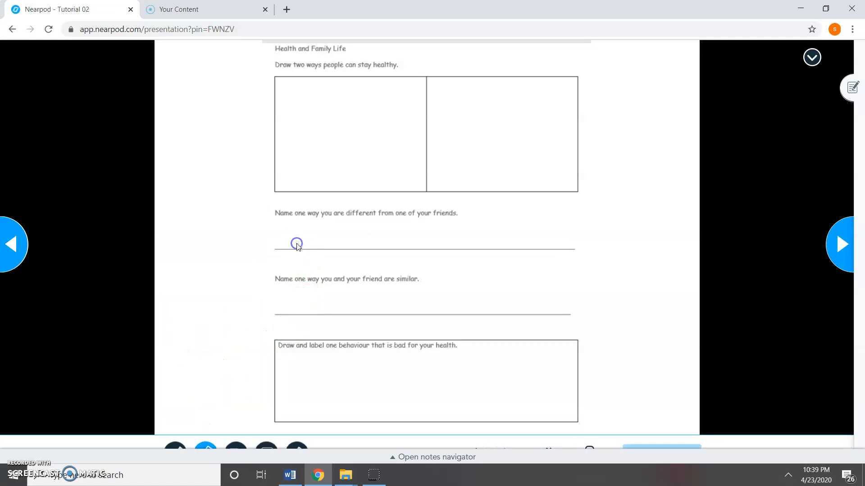
left_click(206, 429)
left_click(287, 245)
Fit a text box onto the answer line about being different from a friend and enter "Hsuhhhcshcoihdoiho"
left_click(241, 432)
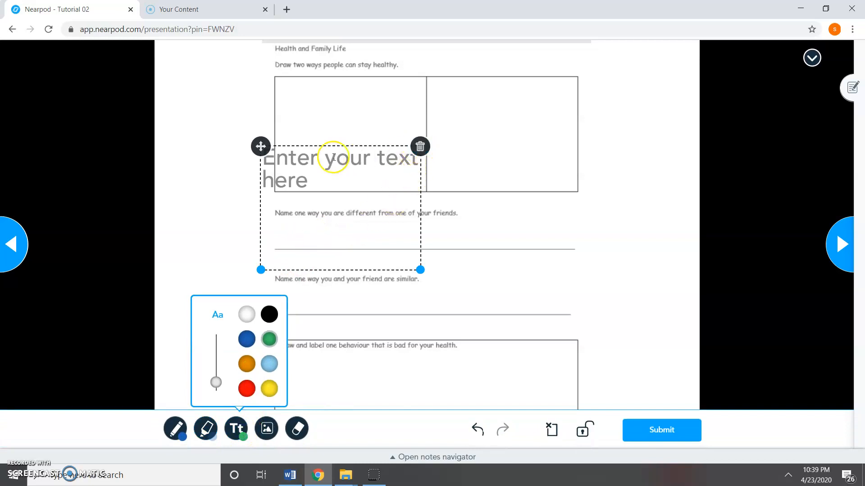
left_click_drag(261, 147, 271, 205)
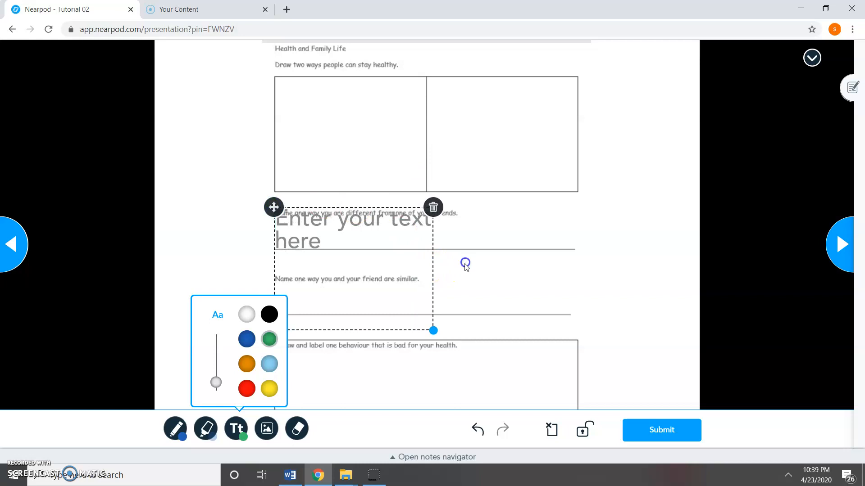
left_click_drag(433, 331, 554, 250)
left_click(298, 244)
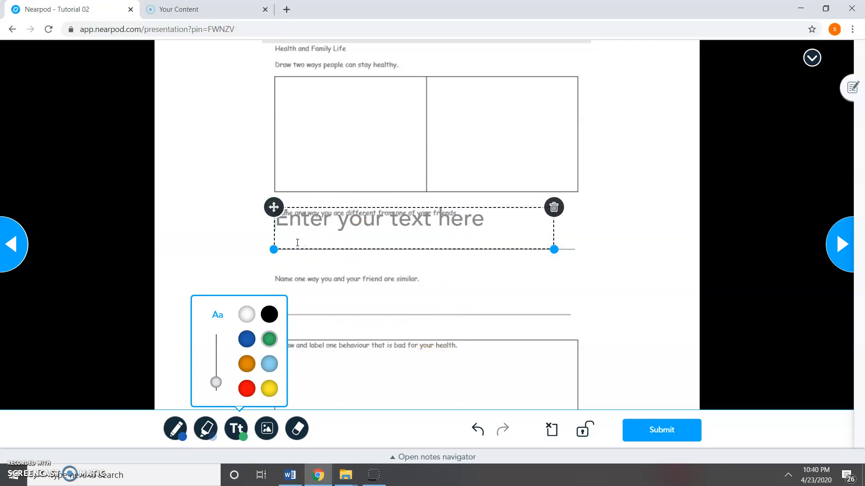
left_click_drag(272, 208, 270, 217)
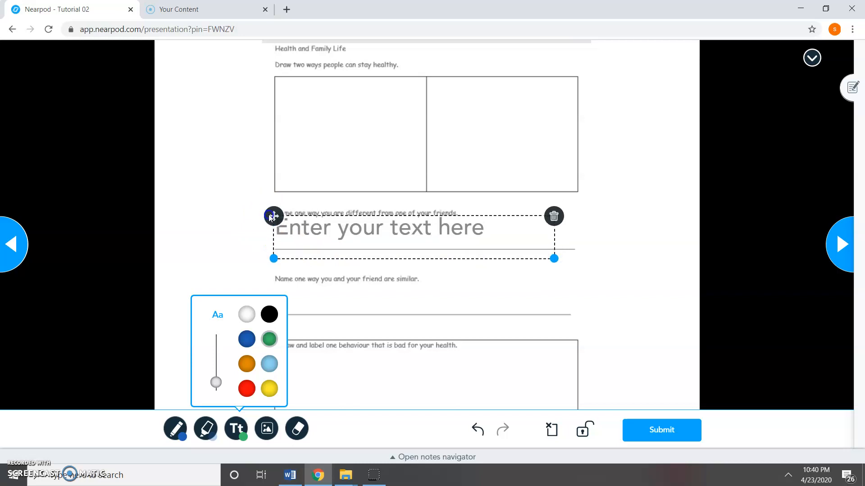
left_click(288, 232)
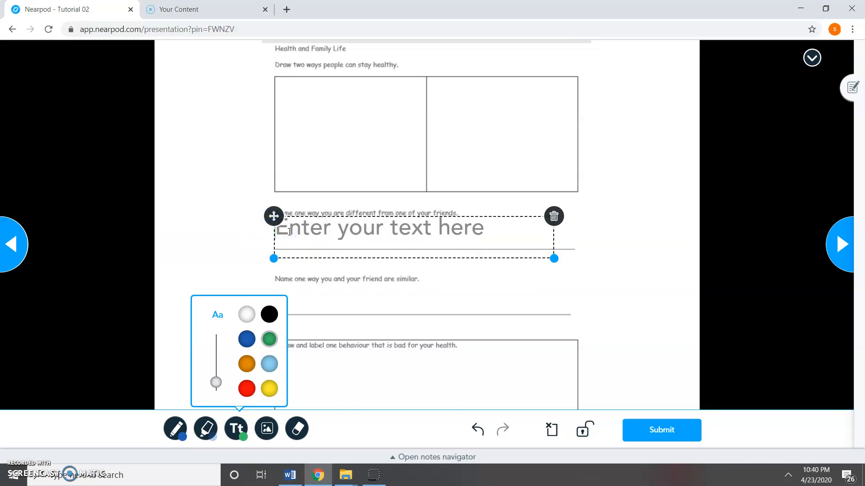
type("H")
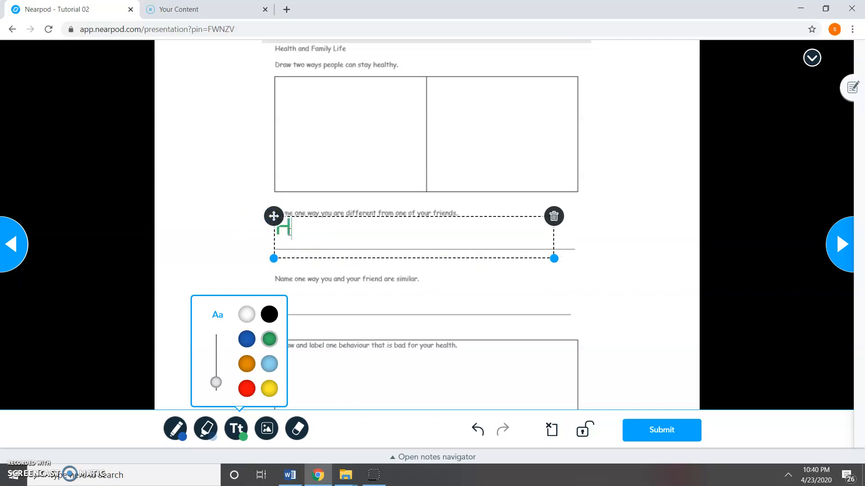
type("suhhhcshcoih")
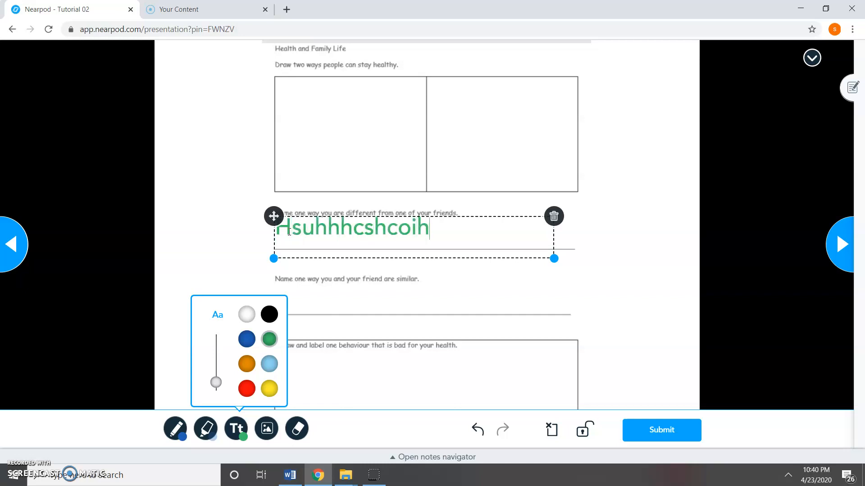
type("doiho")
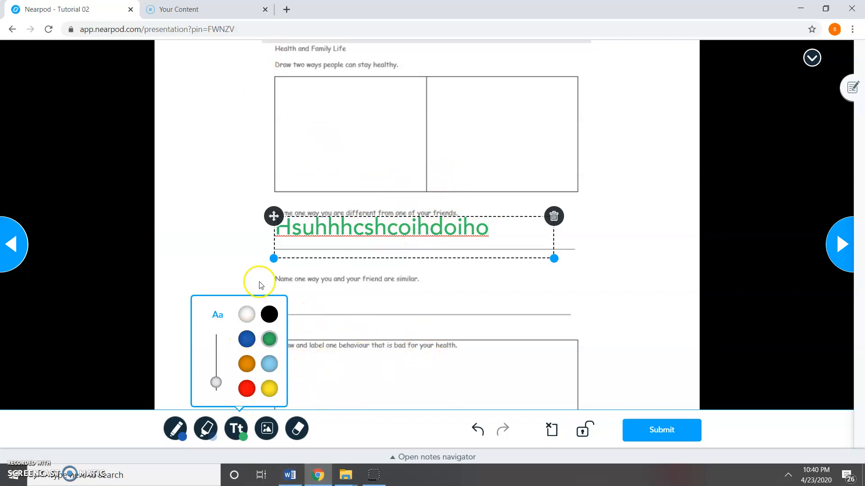
Draw a blue running stick figure with the pen in the first box for ways people can stay healthy
left_click(185, 427)
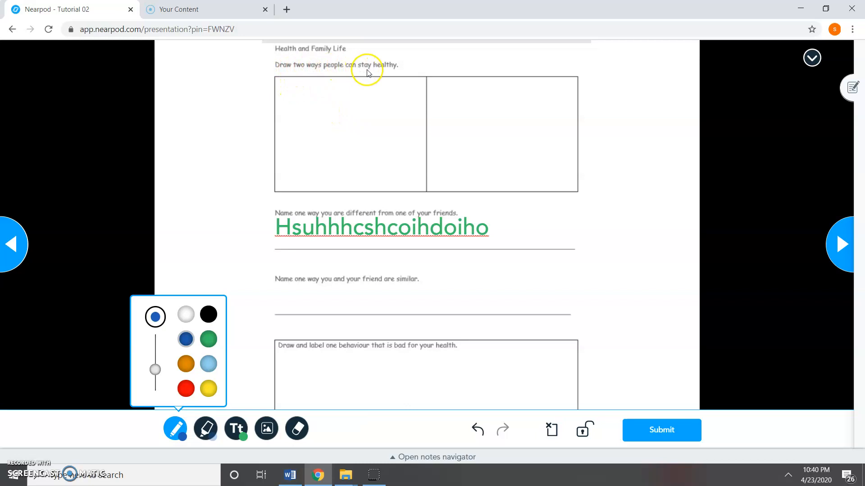
left_click_drag(339, 141, 337, 146)
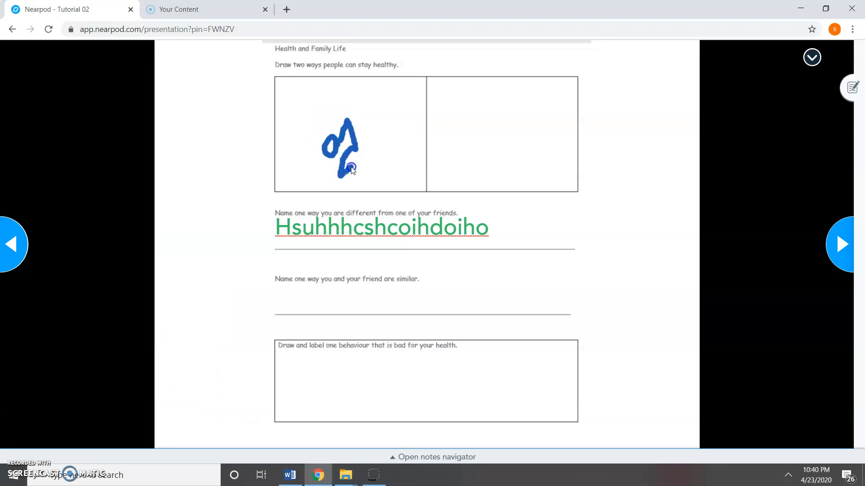
left_click_drag(364, 147, 360, 146)
mouse_move(341, 175)
left_mouse_down()
mouse_move(389, 182)
mouse_move(373, 169)
mouse_move(401, 179)
left_mouse_up()
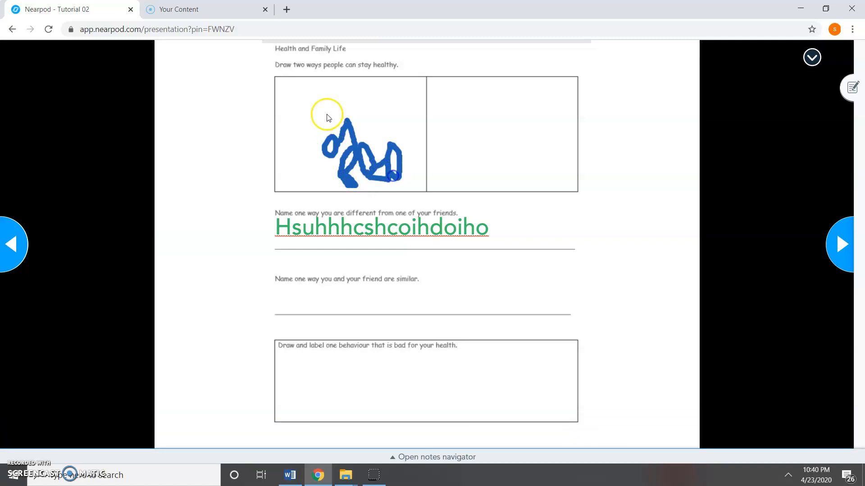
mouse_move(350, 120)
left_mouse_down()
mouse_move(374, 131)
mouse_move(349, 90)
mouse_move(338, 125)
left_mouse_up()
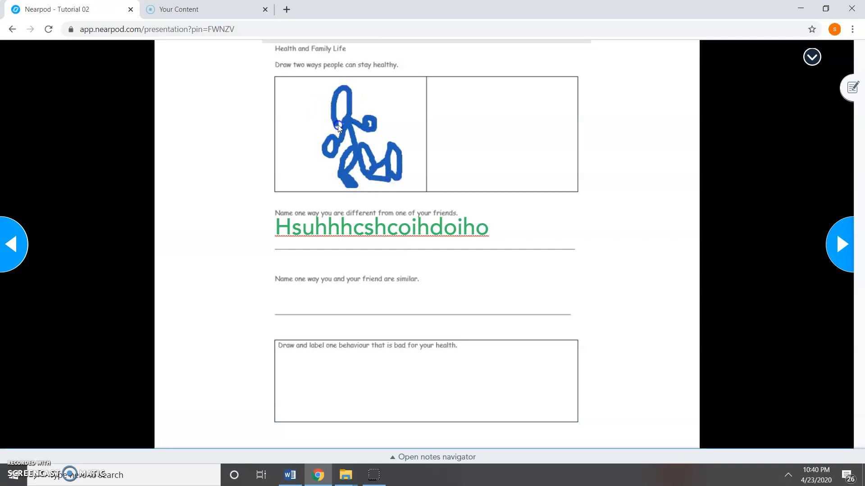
Label the stick figure with a compact text box reading "running" and submit the worksheet
left_click(237, 430)
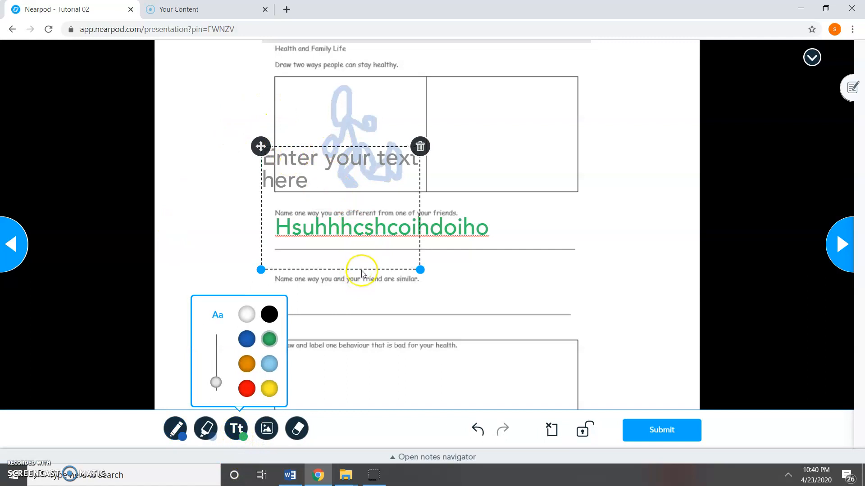
left_click_drag(421, 270, 397, 186)
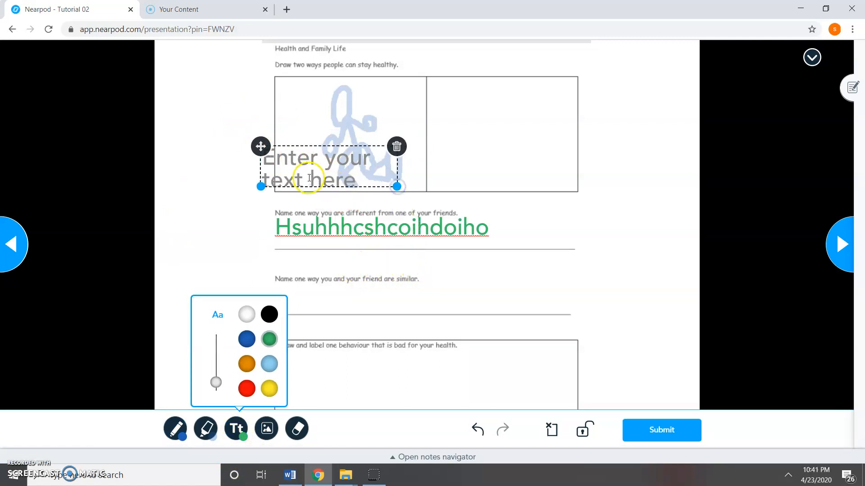
left_click(251, 176)
left_click_drag(261, 186, 281, 186)
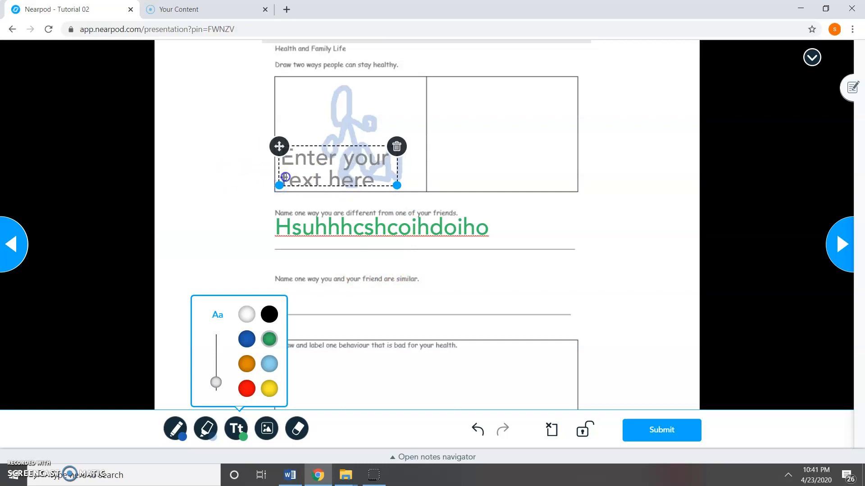
type("t")
key("BackSpace")
type("running")
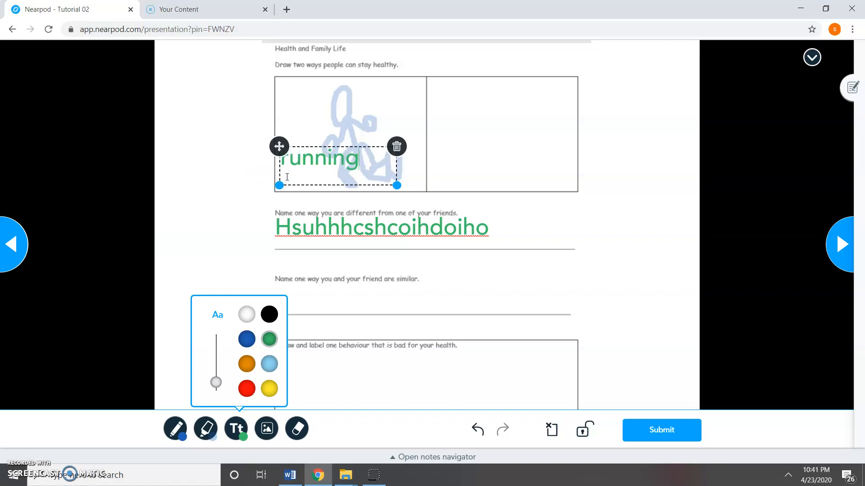
left_click_drag(410, 180, 364, 179)
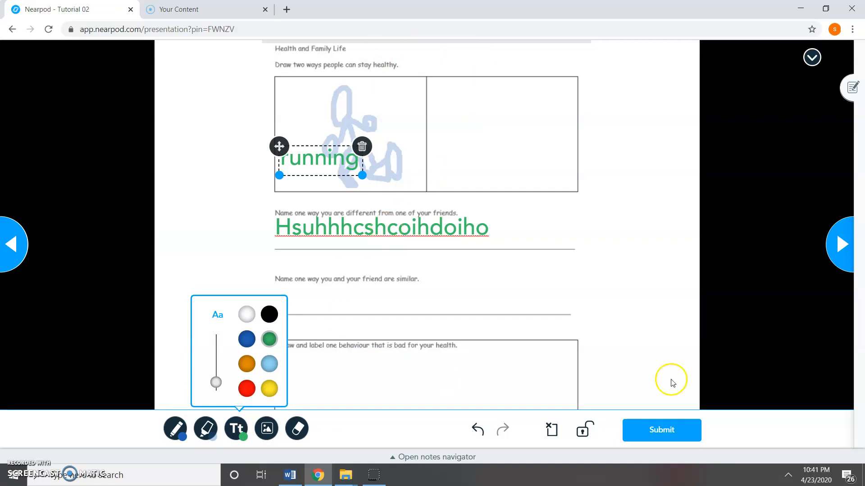
left_click(680, 430)
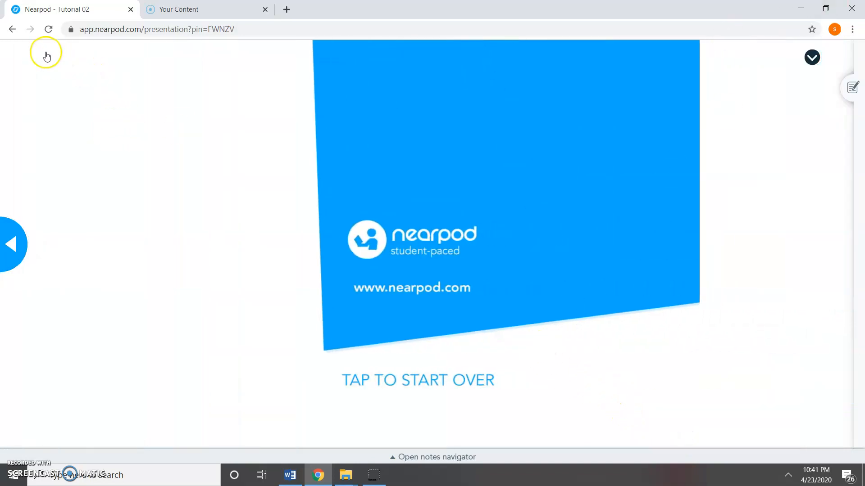
Return to the library and look at the progress of the active student-paced session of Sight Word Primer Set 1
left_click(10, 29)
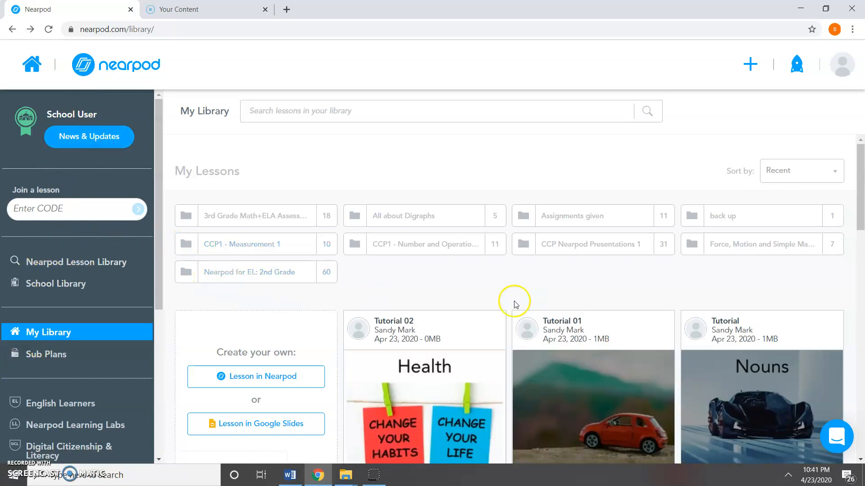
scroll(472, 317, "down", 5)
scroll(474, 320, "up", 1)
scroll(474, 321, "down", 1)
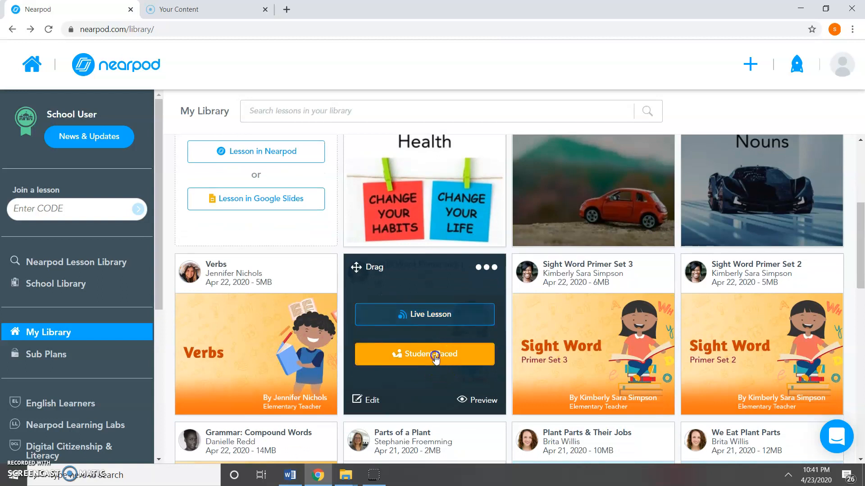
left_click(434, 356)
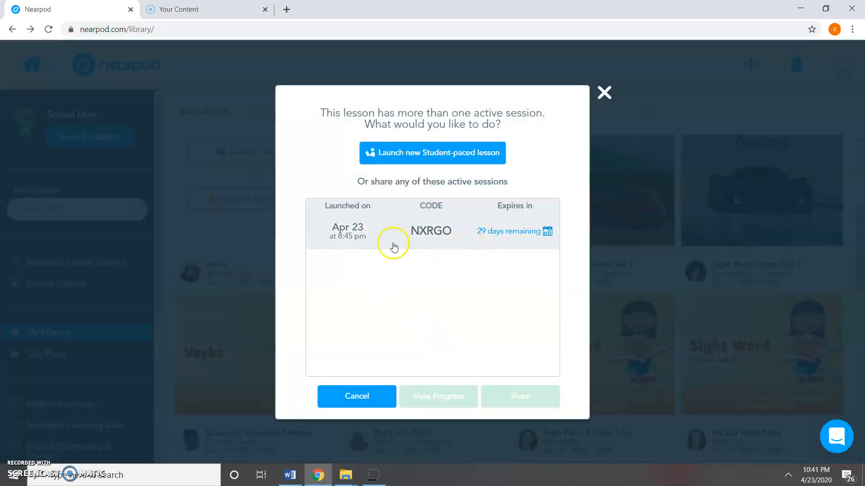
left_click(435, 234)
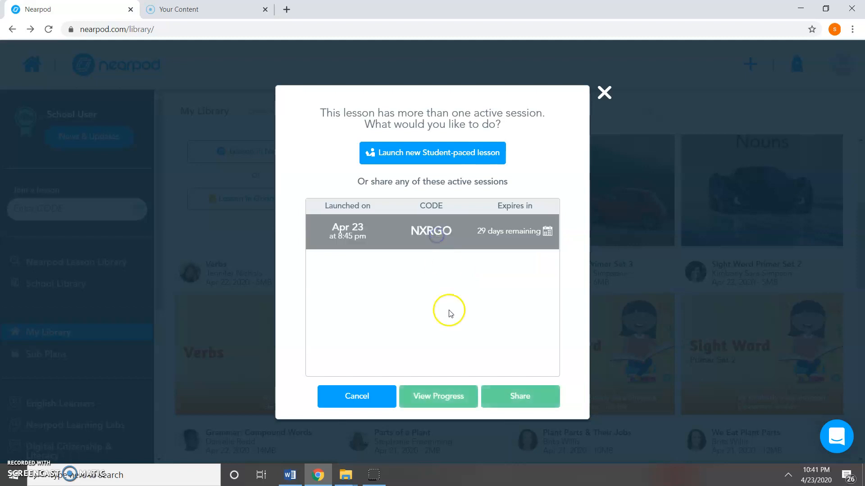
left_click(441, 398)
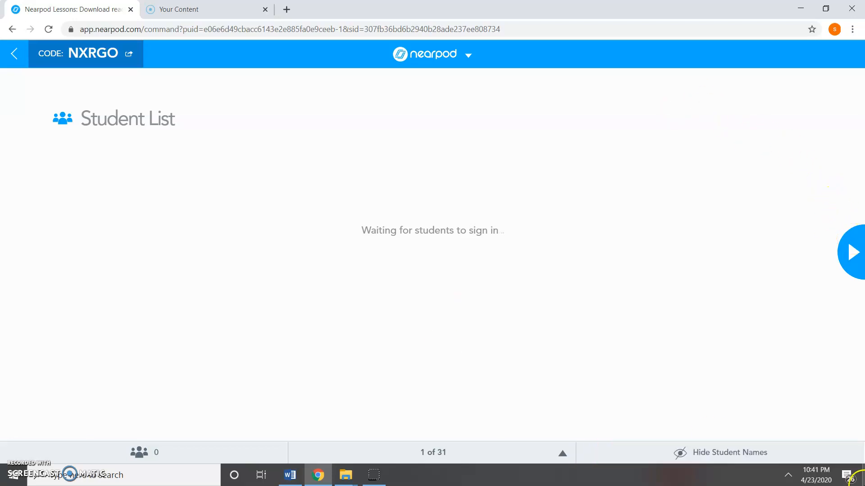
left_click(849, 270)
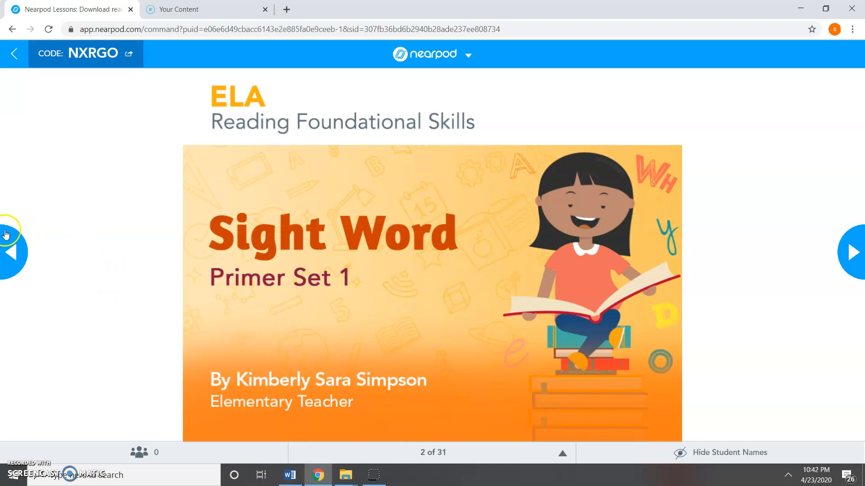
left_click(4, 265)
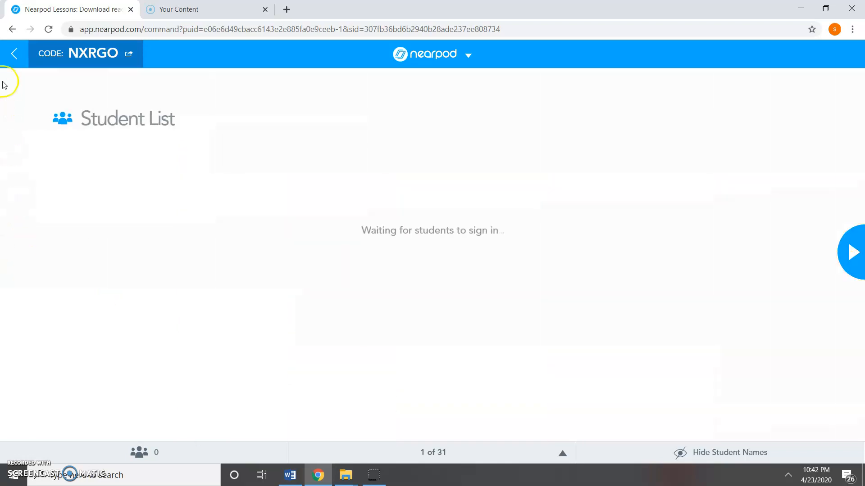
Go back to the library and open the progress view of Tutorial 02's active student-paced session
left_click(12, 29)
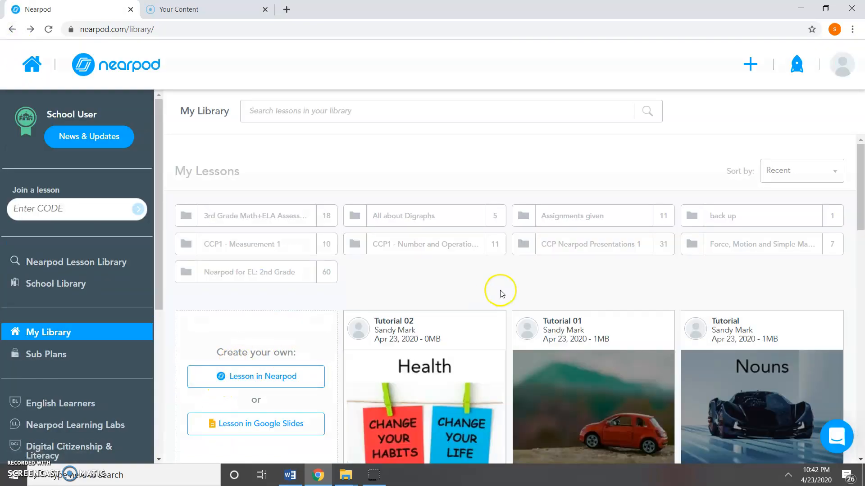
scroll(501, 293, "down", 4)
mouse_move(460, 292)
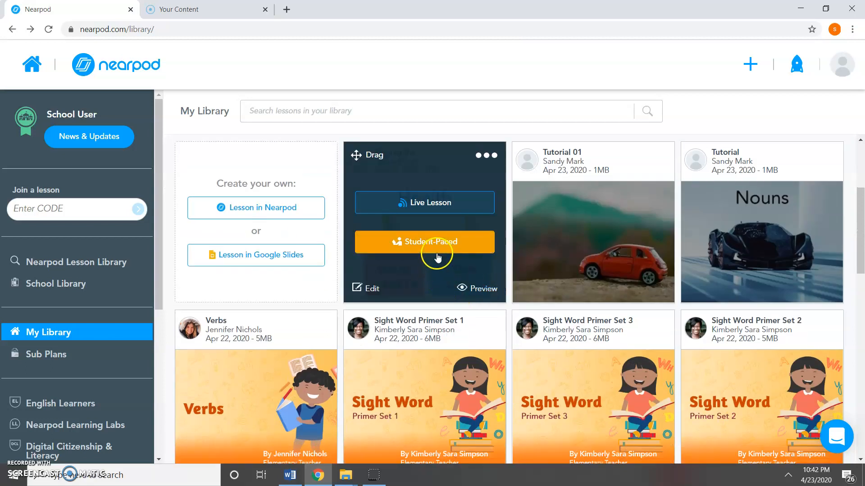
left_click(435, 251)
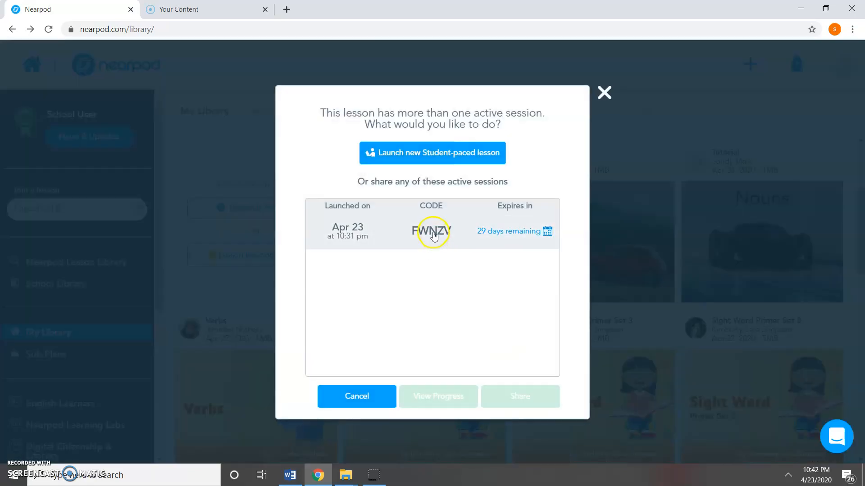
left_click(433, 232)
left_click(439, 399)
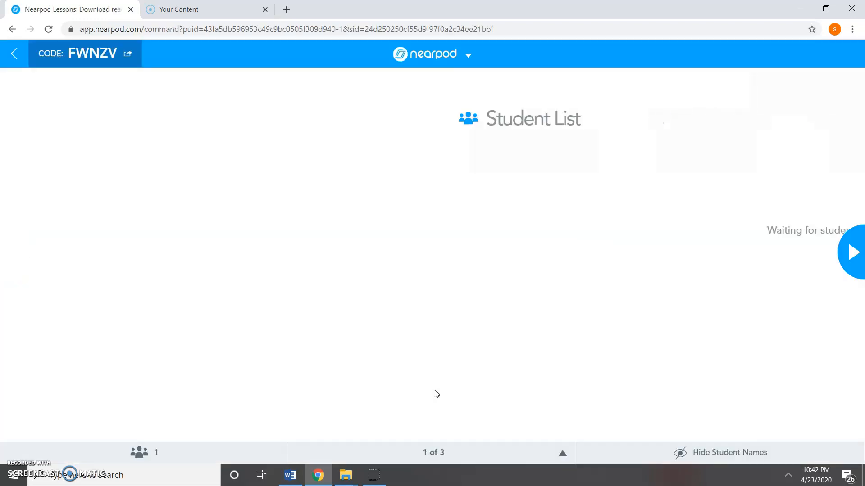
Advance past the Health slide to the worksheet submissions, examine the student's submitted drawing and close it
left_click(861, 245)
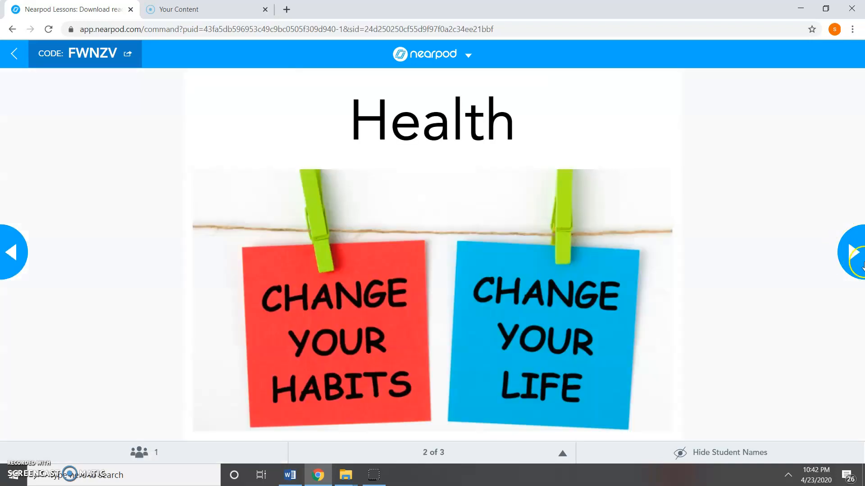
left_click(861, 263)
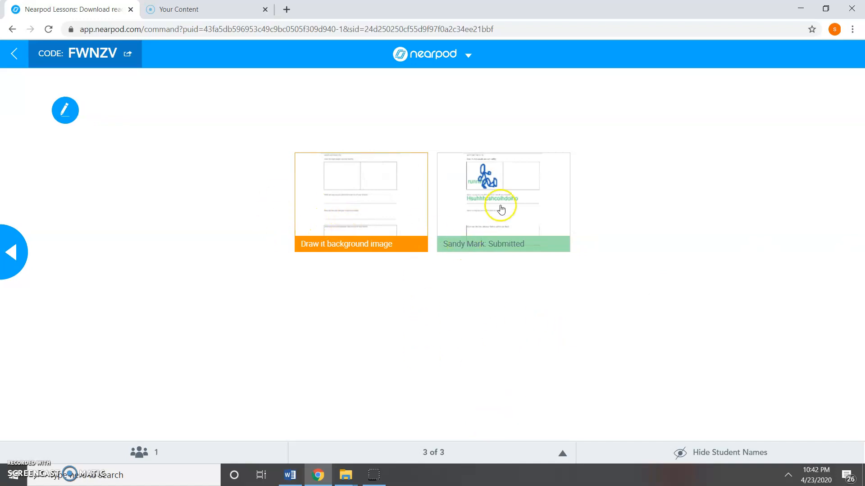
left_click(503, 205)
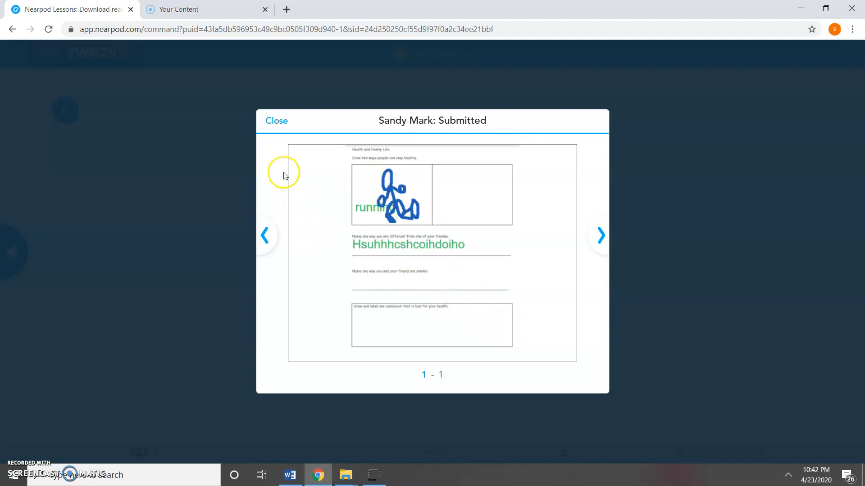
left_click(283, 126)
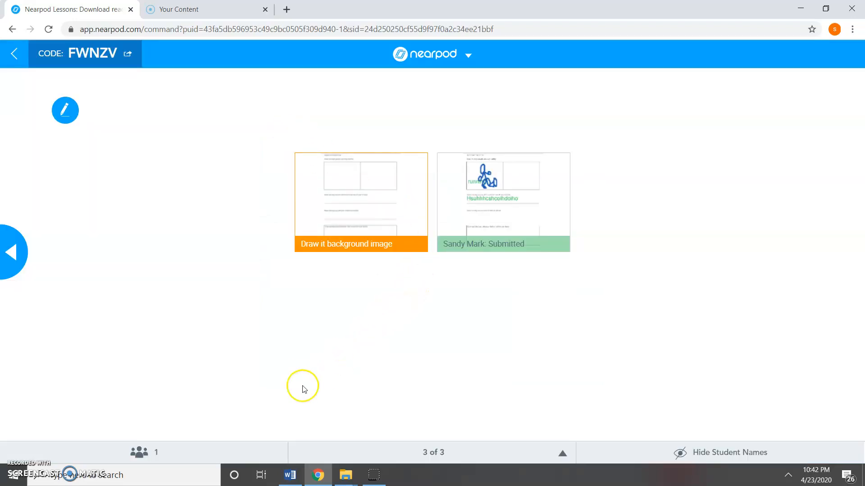